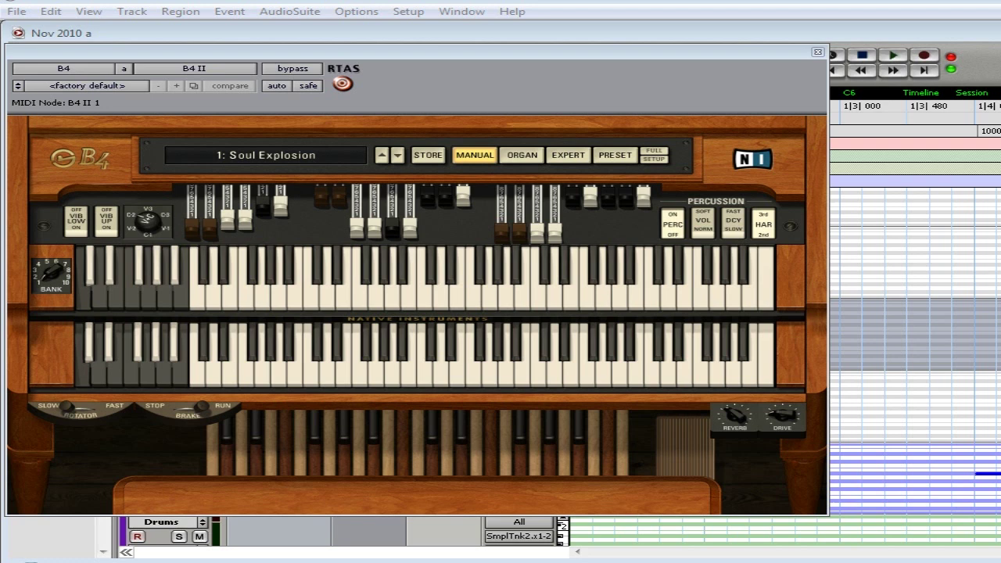
- Play a note, then switch the Rotator to FAST, back to SLOW, and set Brake to STOP
left_click(557, 286)
left_click(105, 416)
left_click(74, 413)
left_click(164, 411)
- Play several notes on both manuals with the rotor stopped
left_click(346, 344)
left_click(459, 280)
left_click(603, 279)
left_click(704, 344)
left_click(289, 158)
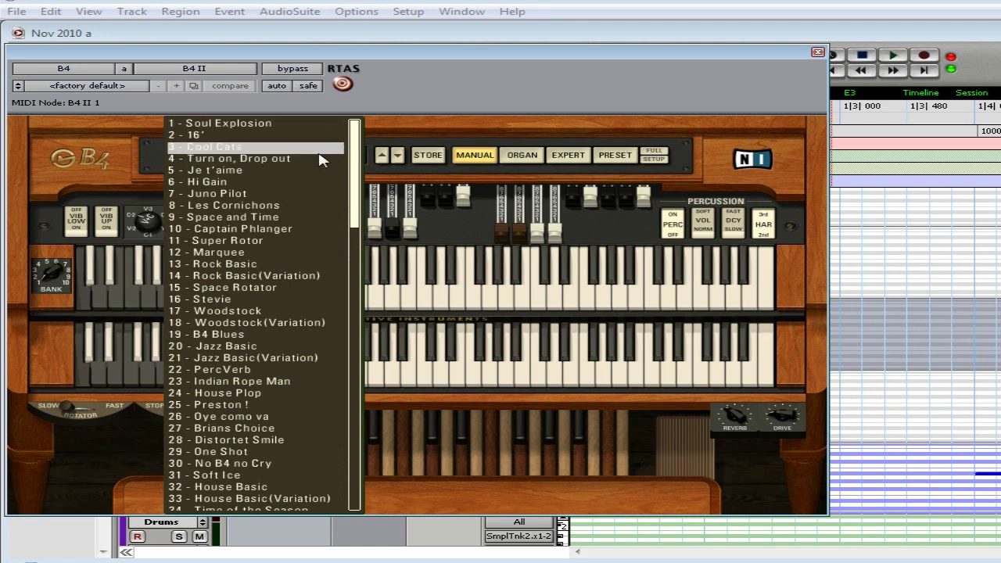
left_click_drag(357, 179, 357, 156)
left_click(240, 128)
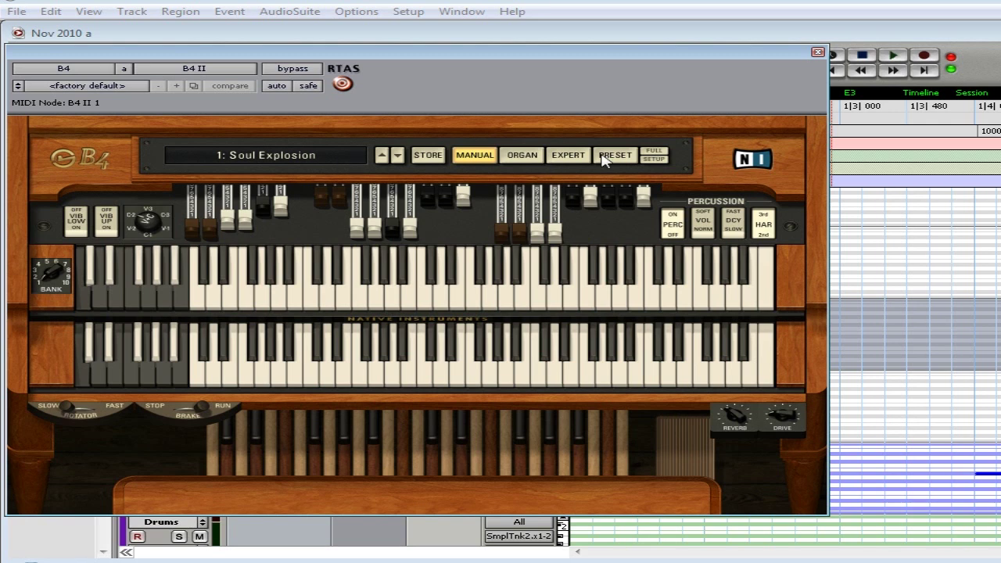
- Browse the controller assignment, manual and organ pages, and try MIDI LEARN on a controller
left_click(657, 160)
left_click(477, 161)
left_click(526, 160)
left_click(654, 159)
left_click(352, 224)
left_click(483, 161)
- Audition the preset with sample phrase 3, then return to the controller assignment page
left_click(655, 159)
scroll(290, 420, "down", 3)
scroll(289, 391, "up", 15)
left_click(607, 155)
left_click(254, 458)
left_click(654, 159)
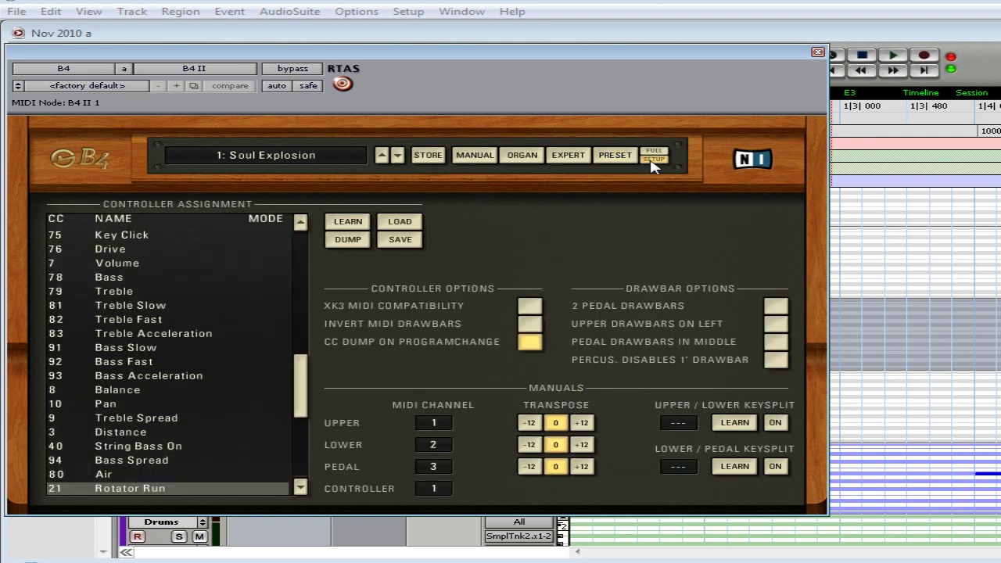
- Reshape Soul Explosion by pulling and pushing several upper- and lower-manual drawbars
left_click(475, 155)
left_click_drag(593, 205, 643, 216)
mouse_move(322, 200)
left_mouse_down()
mouse_move(330, 224)
mouse_move(323, 196)
left_mouse_up()
left_click_drag(392, 225, 392, 197)
left_click_drag(410, 226, 464, 219)
left_click_drag(520, 233, 519, 213)
left_click_drag(521, 213, 530, 222)
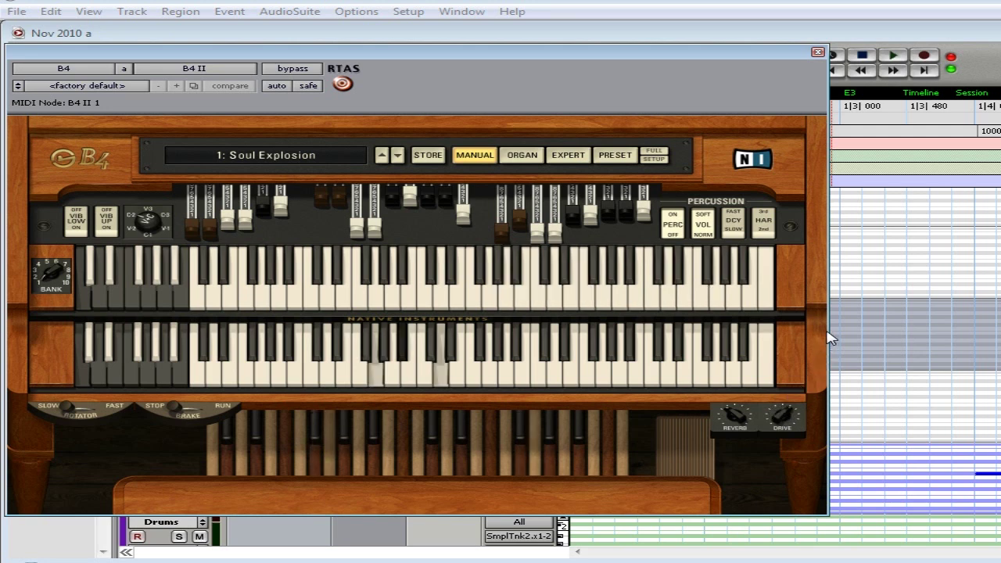
- Set the Rotator to FAST, Brake to RUN, then the Rotator back to SLOW
left_click(105, 410)
left_click(188, 416)
left_click(95, 406)
- Flip through the setup, expert, preset and manual pages
left_click(656, 155)
left_click(476, 155)
left_click(563, 157)
left_click(615, 155)
left_click(475, 155)
left_click(614, 156)
- Start saving the controller map from the setup page, then cancel the save dialog
left_click(657, 160)
left_click(404, 247)
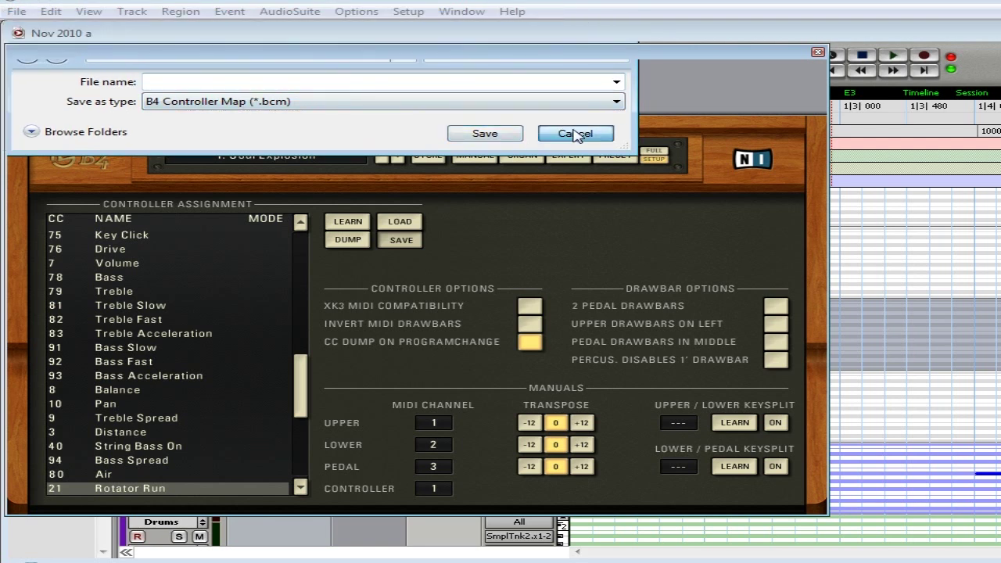
left_click(575, 134)
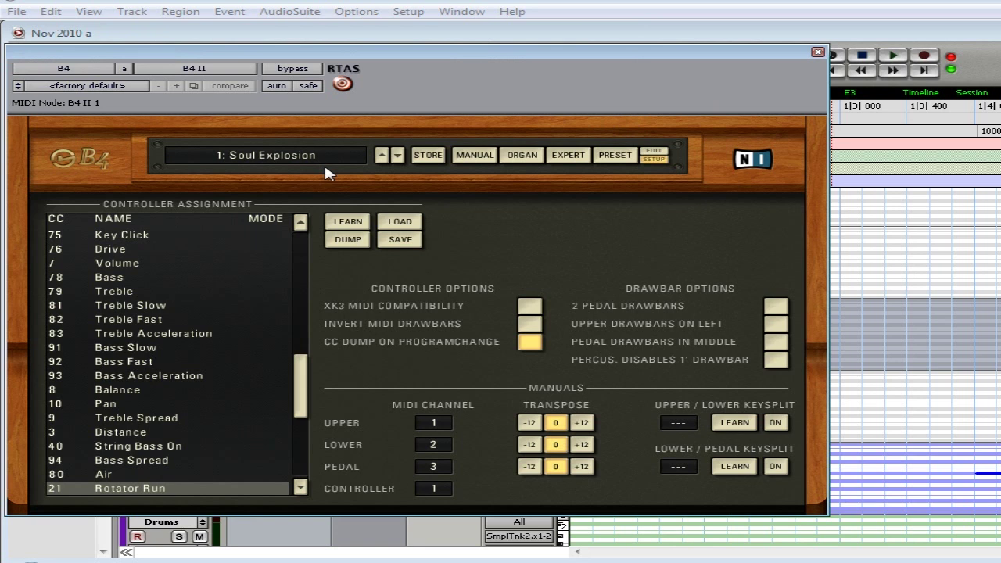
left_click(478, 158)
left_click(655, 151)
left_click_drag(642, 58, 531, 0)
left_click(851, 198)
left_click_drag(447, 11, 585, 64)
left_click_drag(543, 203, 546, 181)
left_click(542, 145)
left_click(539, 209)
left_click(539, 209)
left_click(539, 208)
left_click(588, 152)
left_click(496, 150)
left_click(632, 150)
left_click(185, 443)
left_click(552, 149)
left_click(486, 147)
left_click(540, 147)
left_click(539, 211)
left_click(539, 211)
left_click(540, 212)
left_click(540, 211)
left_click(539, 211)
left_click(539, 210)
left_click(542, 210)
left_click(545, 210)
left_click(548, 208)
left_click(548, 210)
left_click(539, 278)
left_click_drag(735, 215, 728, 395)
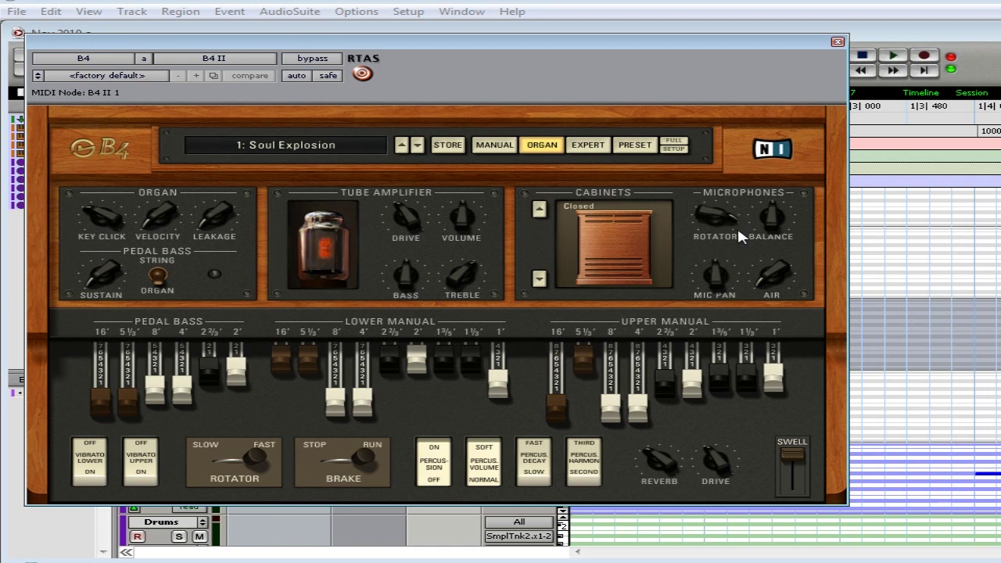
left_click(592, 150)
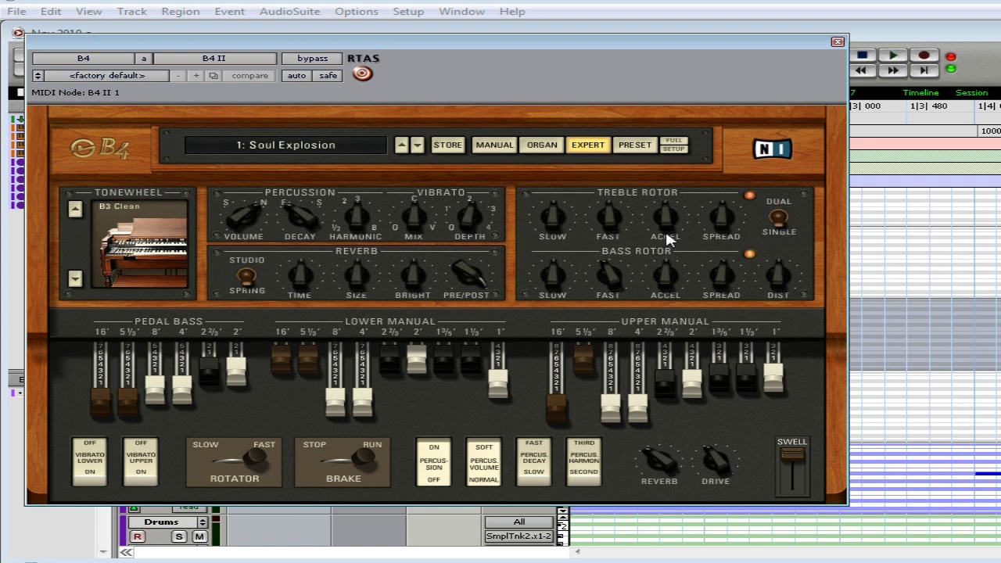
- Choose B3 Classic tonewheels tuned to 443 Hz, then nudge in the upper 1' drawbar
left_click(75, 210)
left_click(76, 209)
left_click(76, 209)
left_click(498, 147)
left_click_drag(664, 202, 663, 212)
- Step through the factory presets from Soul Explosion to 26: Oye como va, then pull out two upper drawbars
left_click(418, 147)
left_click(418, 146)
left_click(419, 146)
left_click(418, 146)
left_click(419, 147)
left_click(420, 147)
left_click(419, 146)
left_click(418, 147)
left_click(419, 147)
left_click(418, 146)
left_click(418, 146)
left_click(418, 146)
left_click(418, 147)
left_click(419, 146)
left_click(418, 146)
left_click(419, 147)
left_click(419, 146)
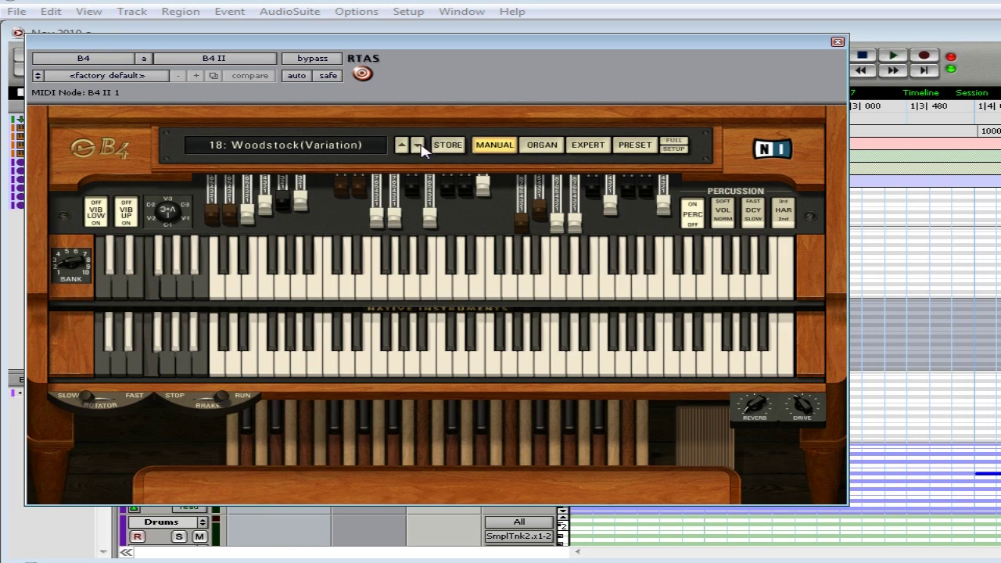
left_click(418, 146)
left_click(419, 147)
left_click(418, 146)
left_click(419, 146)
left_click(419, 146)
left_click(419, 147)
left_click(419, 146)
left_click(419, 146)
left_click_drag(590, 186, 611, 207)
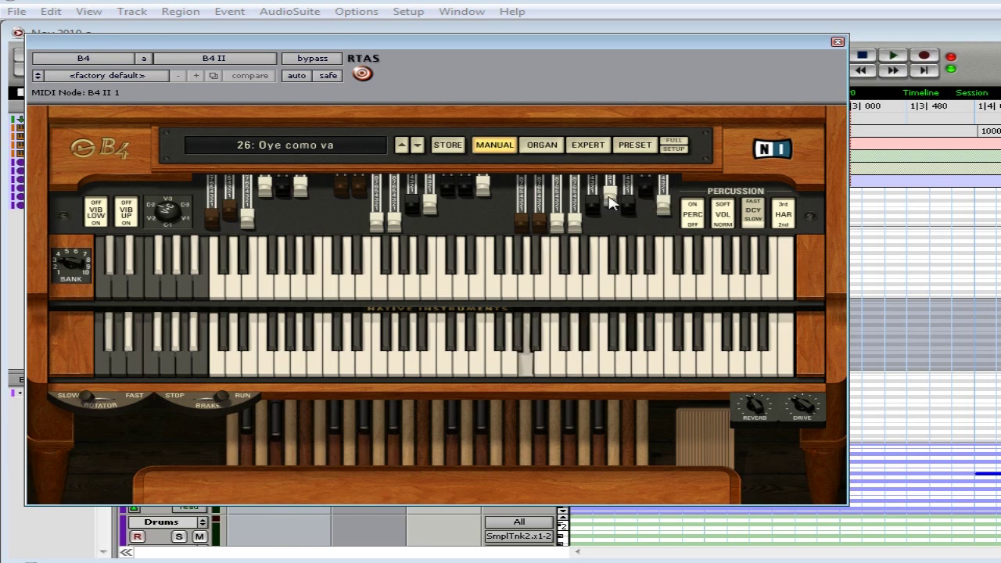
- Turn off AUDITION 2 and pick 18: Woodstock(Variation) from the preset dropdown
left_click(616, 151)
left_click(180, 445)
left_click(380, 149)
left_click(290, 313)
- Switch to the MANUAL view showing Woodstock(Variation)'s drawbars and both manuals
scroll(927, 452, "down", 3)
scroll(934, 458, "down", 4)
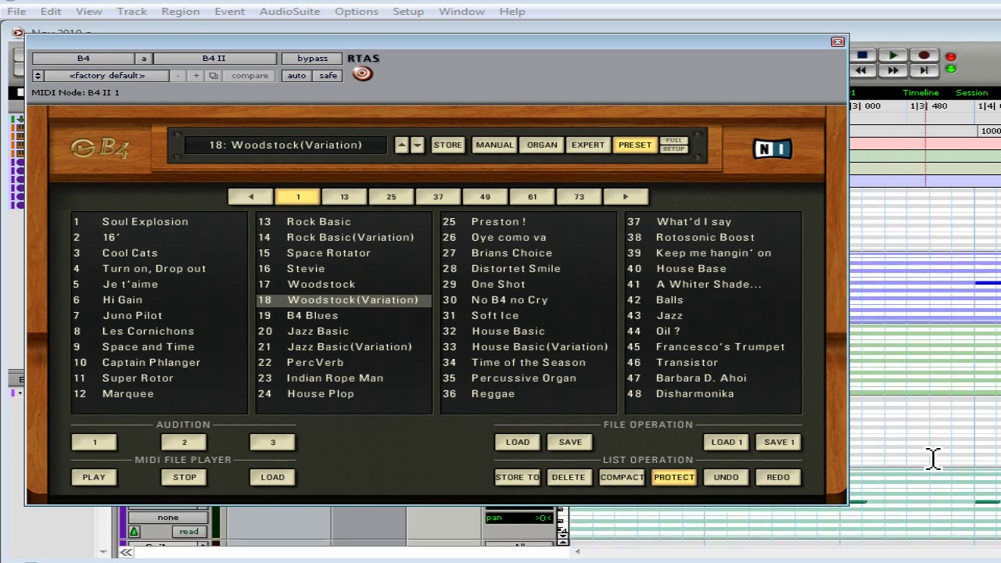
left_click(497, 149)
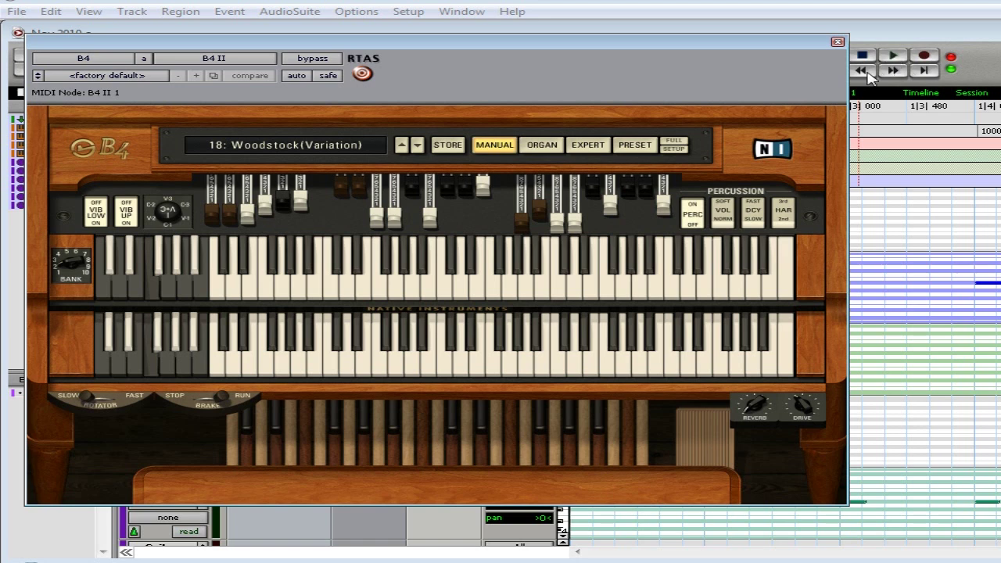
- Start Pro Tools playback, switching briefly to 19: B4 Blues and back to 18: Woodstock(Variation)
left_click_drag(743, 55, 739, 100)
left_click(894, 57)
left_click_drag(715, 88, 724, 53)
left_click(420, 156)
left_click(405, 155)
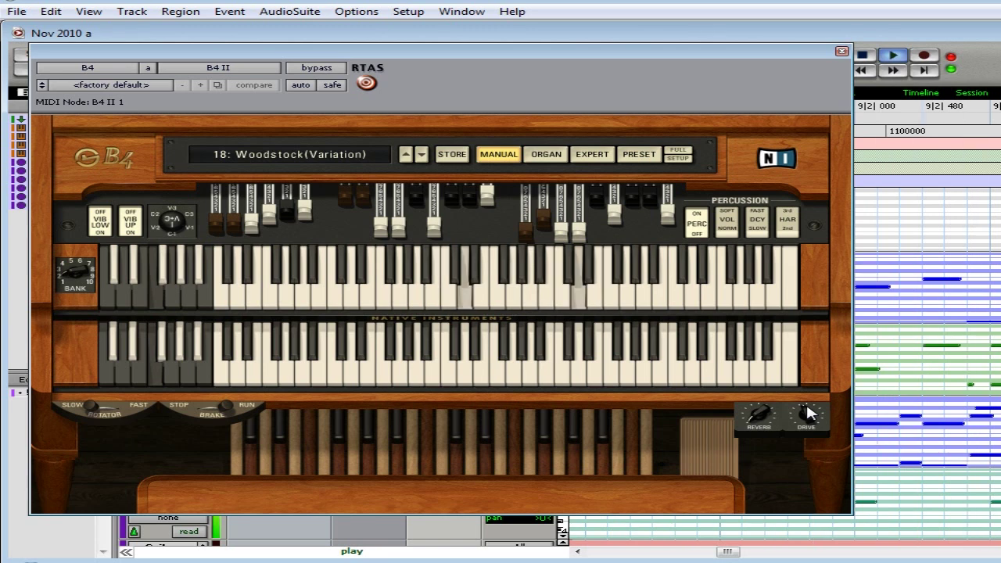